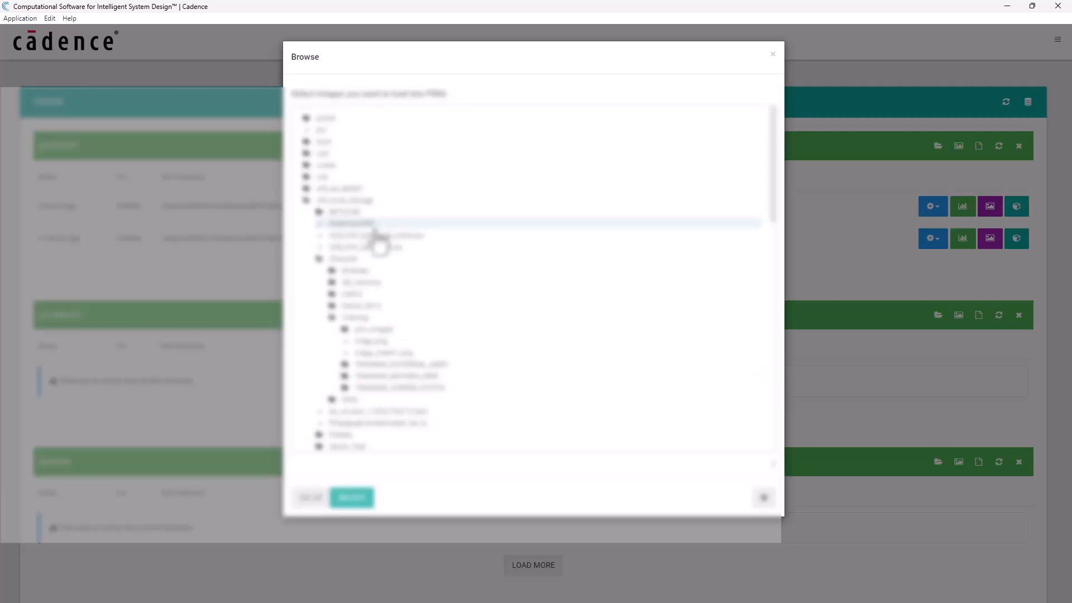
# - Load the image vel.00440000.png from the expanded image folder into PiNG
pyautogui.click(369, 335)
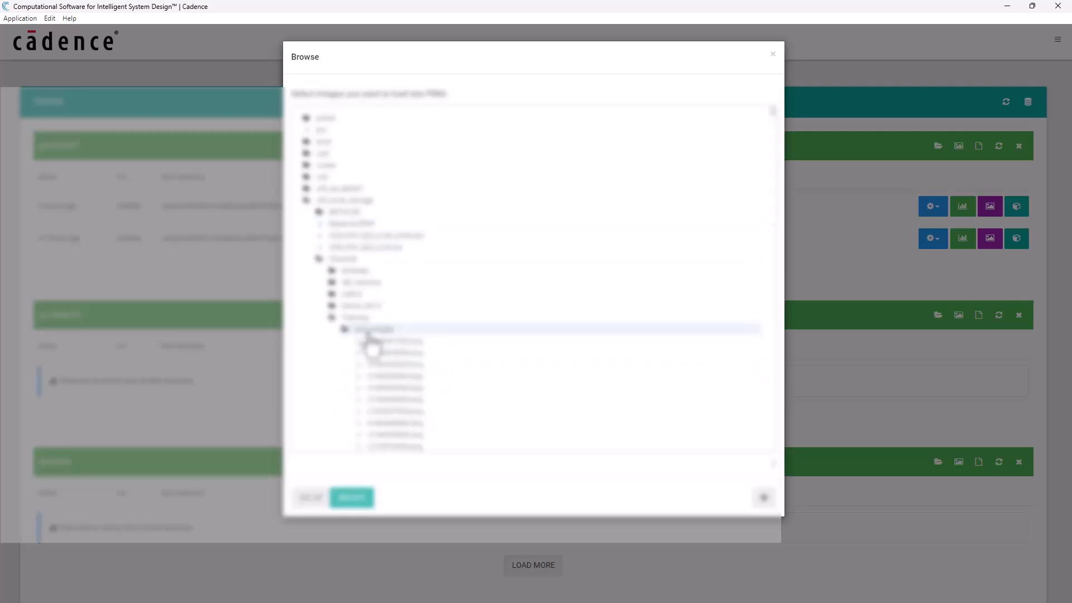
pyautogui.moveTo(776, 123); pyautogui.dragTo(747, 436)
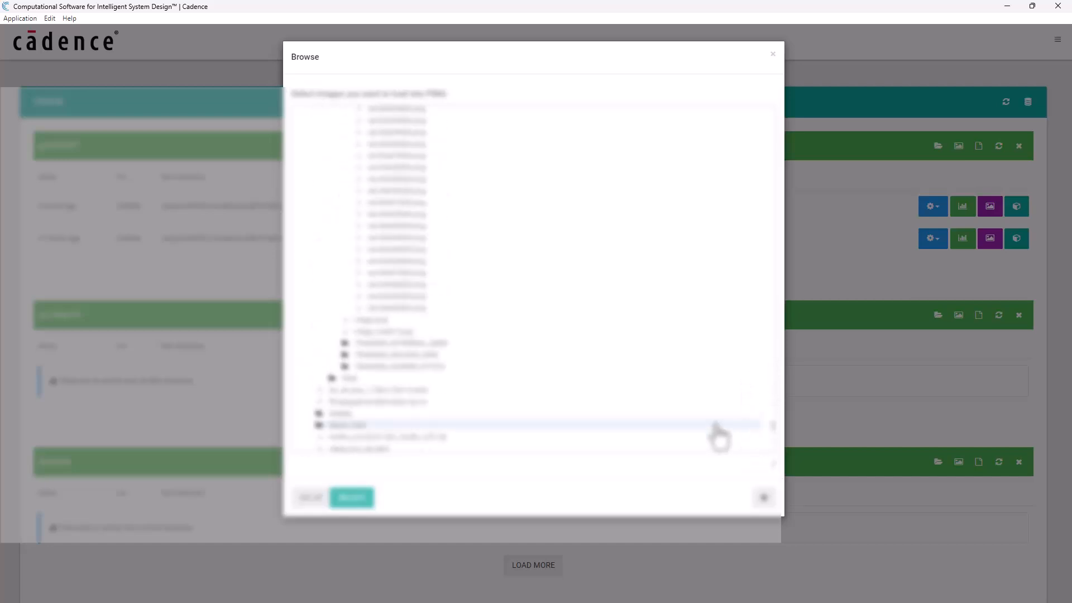
pyautogui.click(384, 309)
pyautogui.click(353, 497)
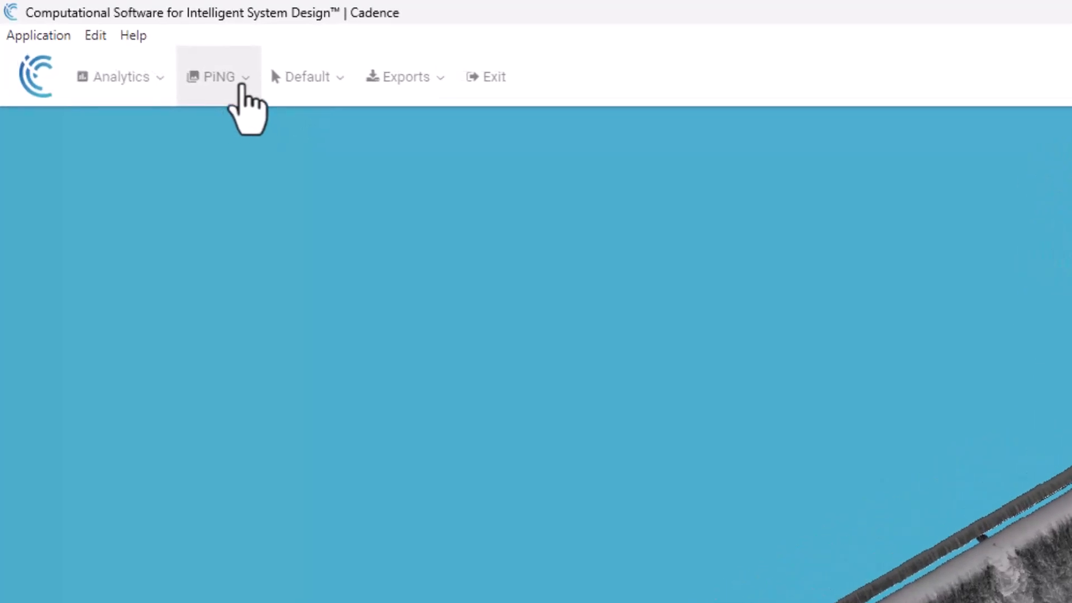
# - Open the PiNG plotting tool with Surface as the data type
pyautogui.click(243, 85)
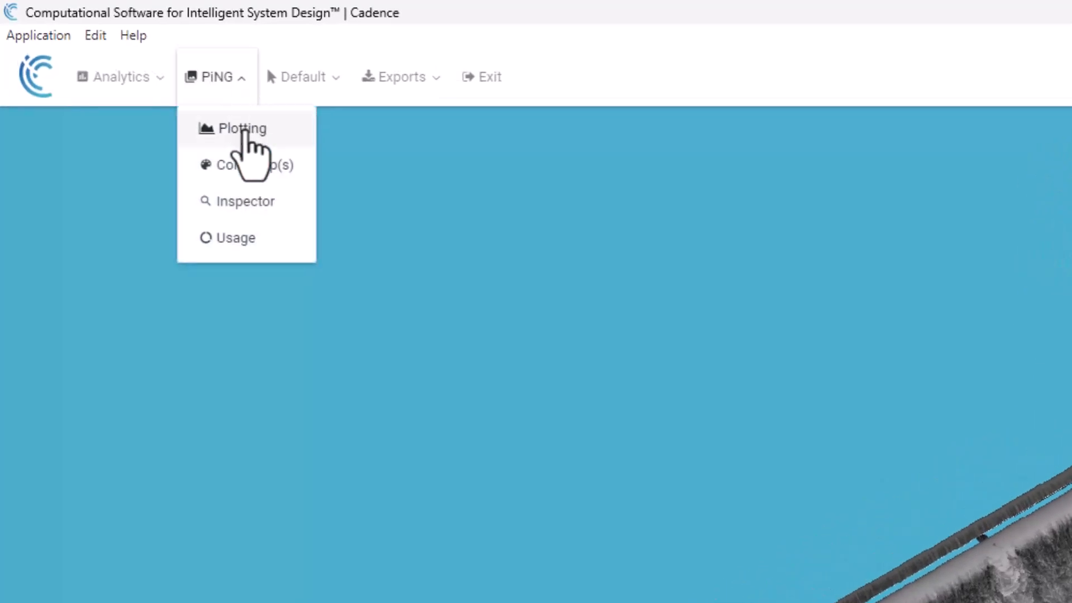
pyautogui.click(246, 132)
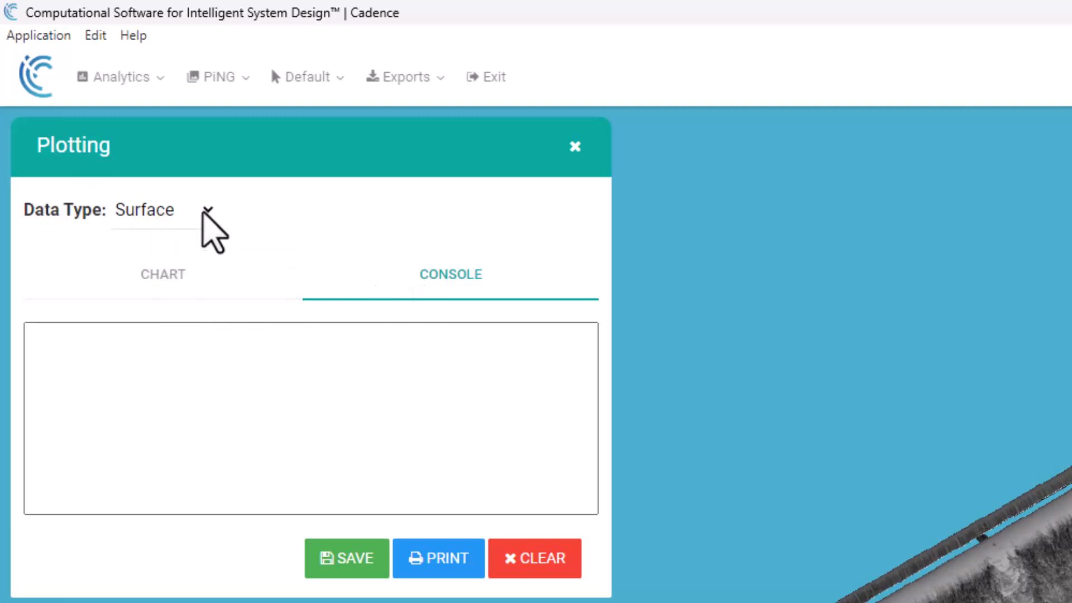
pyautogui.click(205, 212)
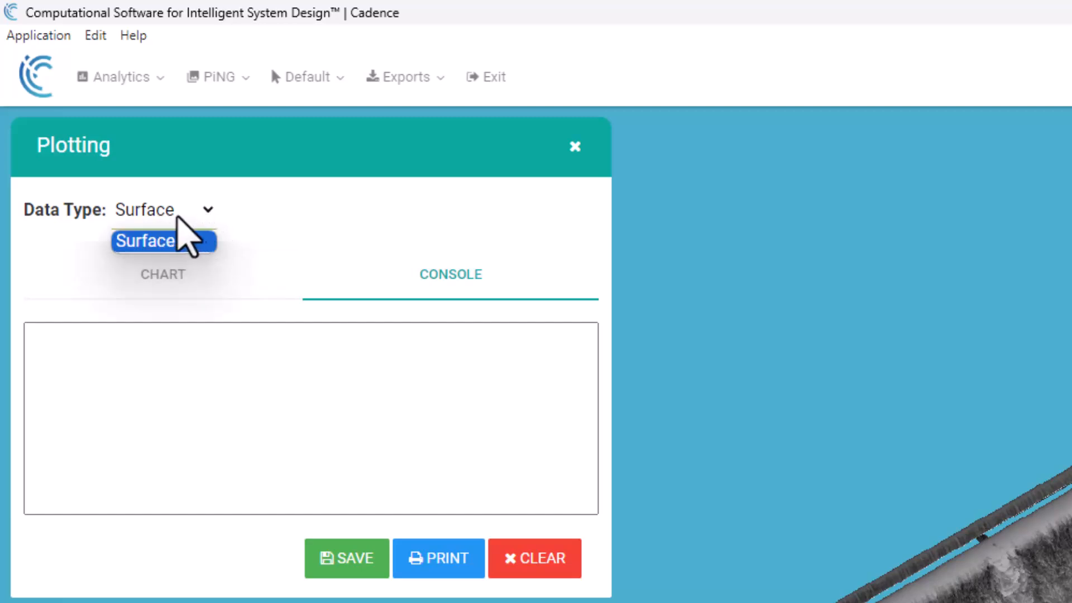
pyautogui.click(247, 211)
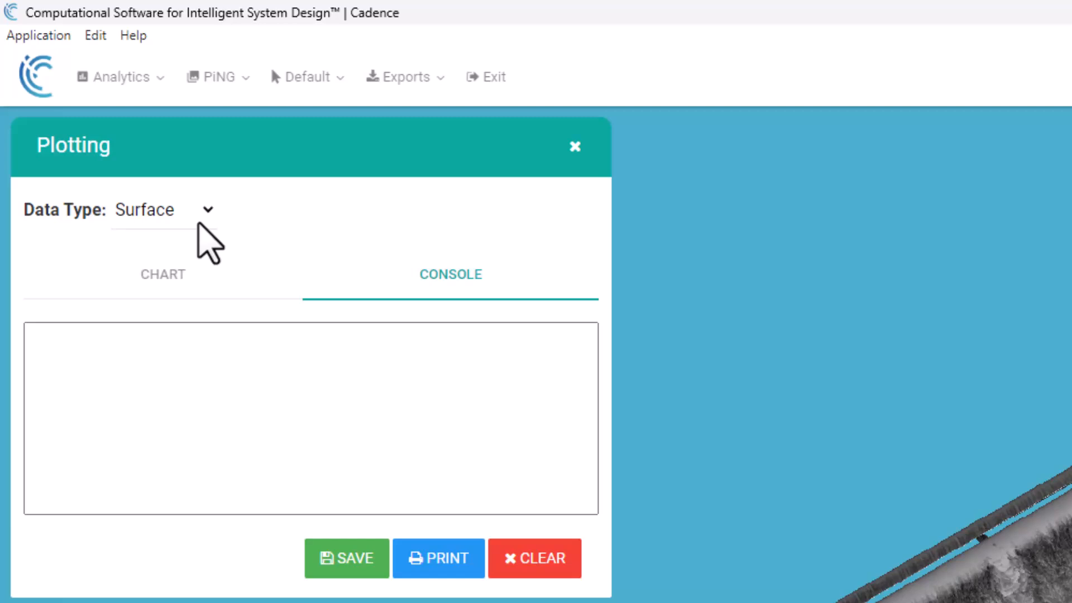
# - Place four point probes on the mid-wing surface in a roughly rectangular arrangement
pyautogui.click(311, 84)
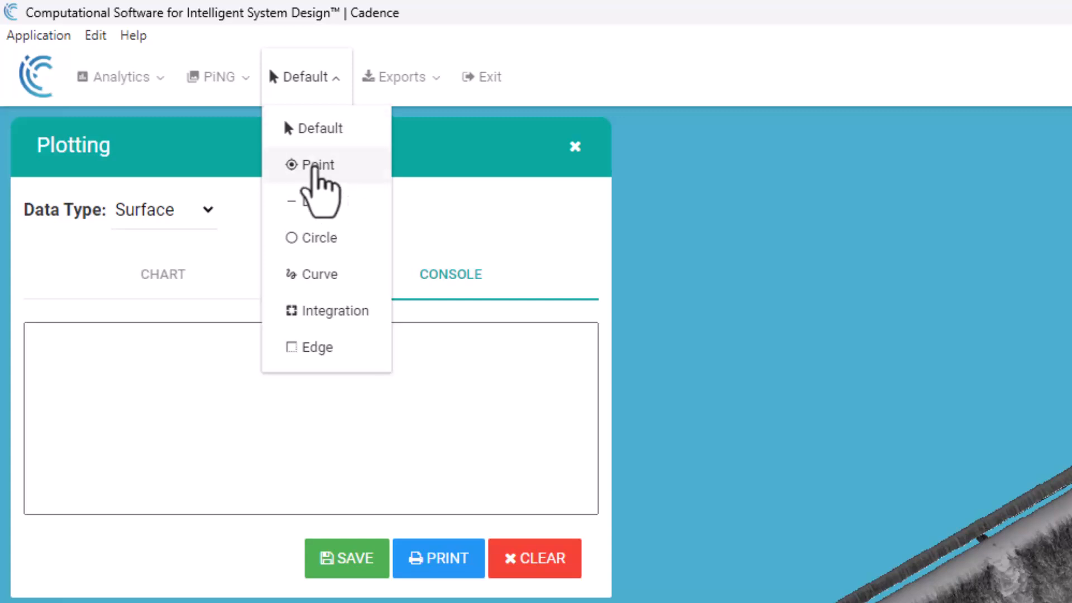
pyautogui.click(314, 166)
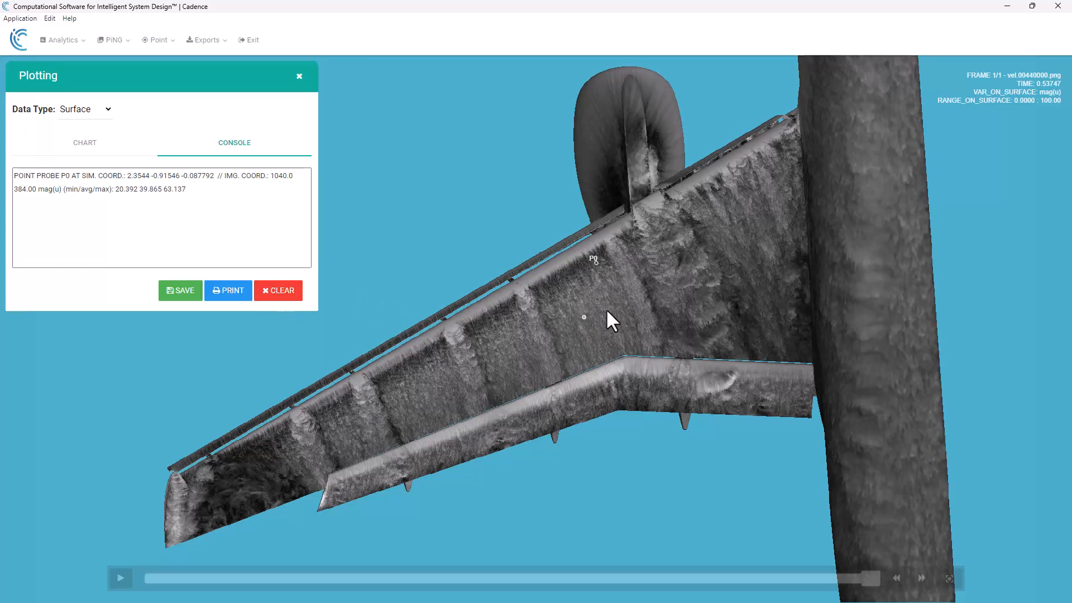
pyautogui.click(643, 258)
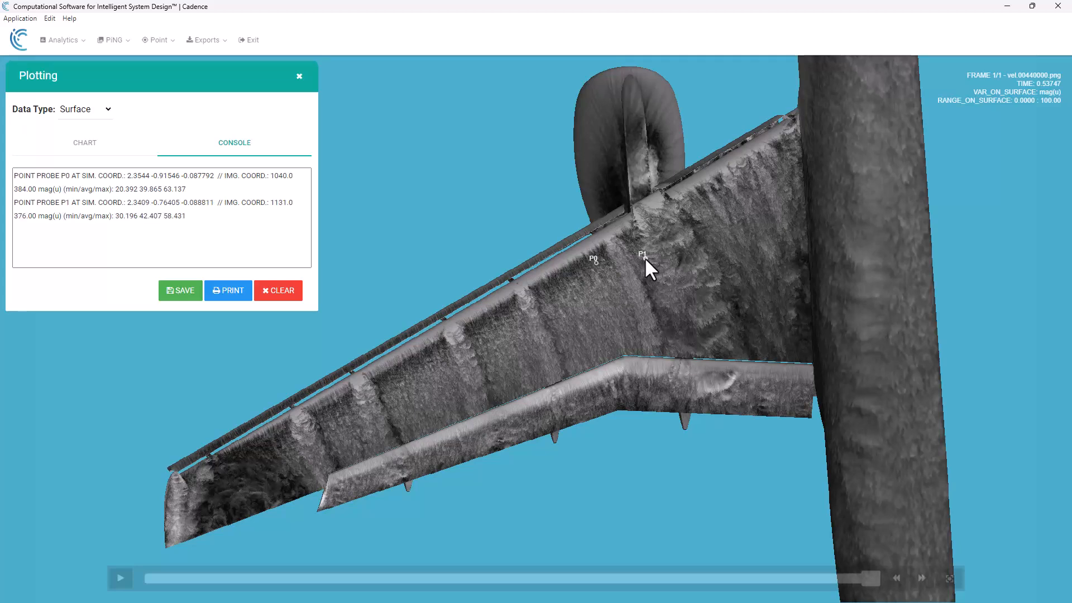
pyautogui.click(624, 298)
pyautogui.click(561, 299)
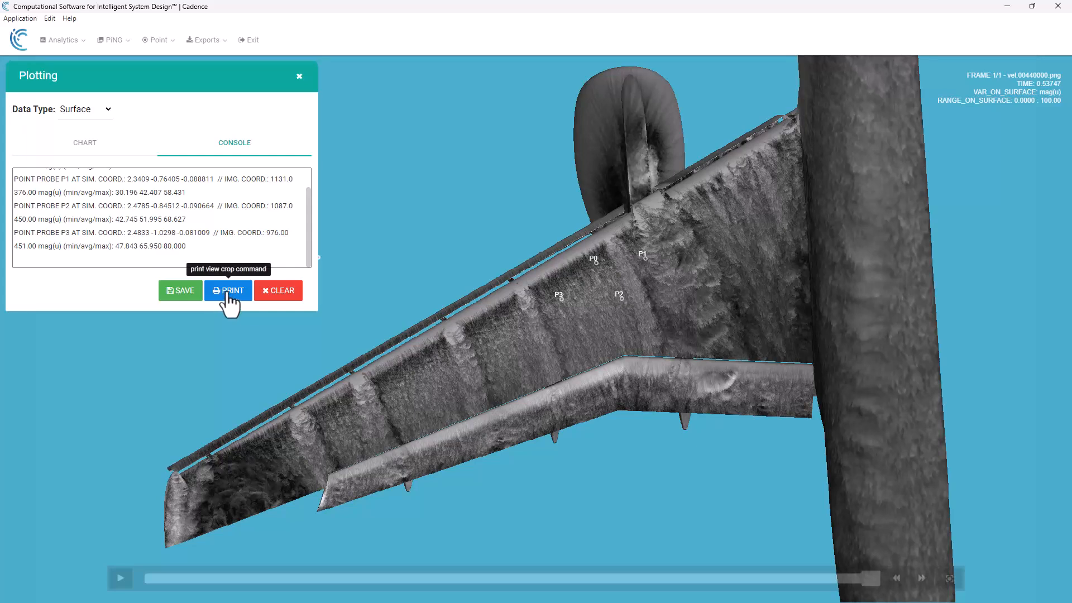
# - Clear the point probe text from the console and remove the four point probes from the image
pyautogui.click(287, 291)
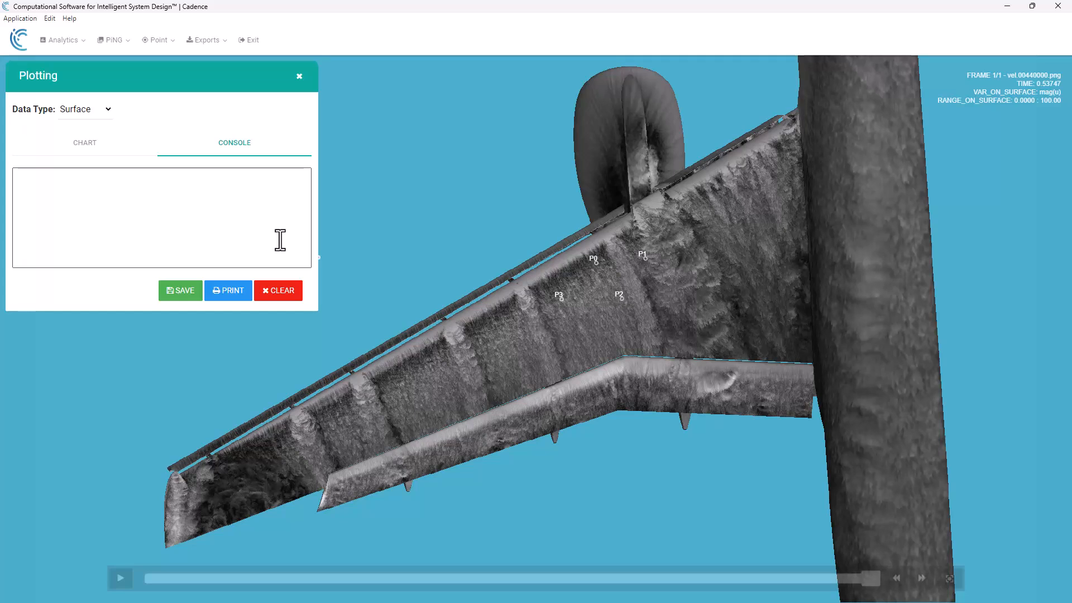
pyautogui.click(75, 147)
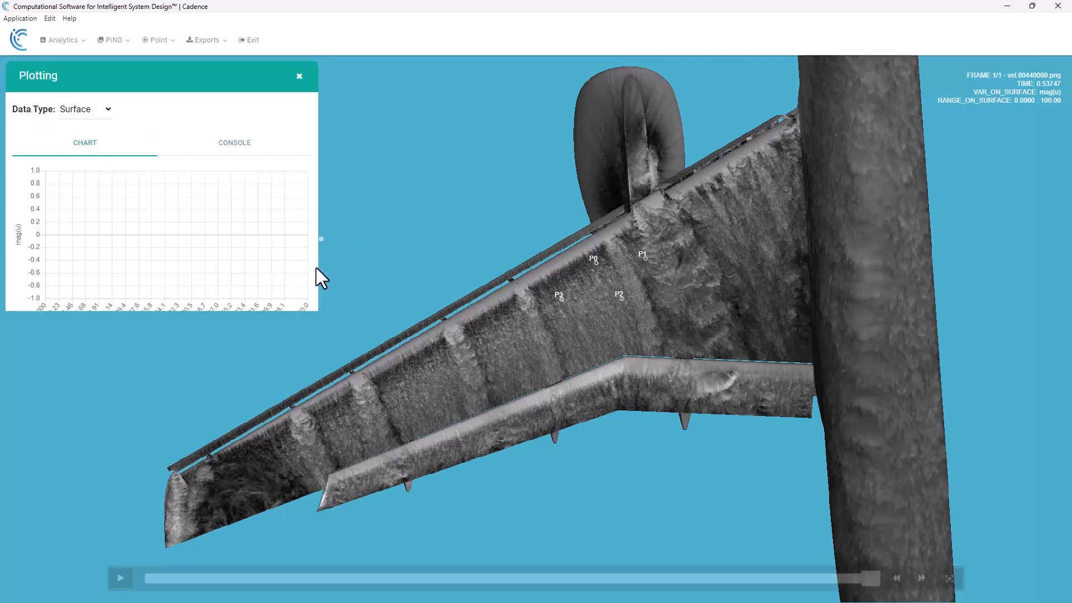
pyautogui.scroll(-1, 226, 240)
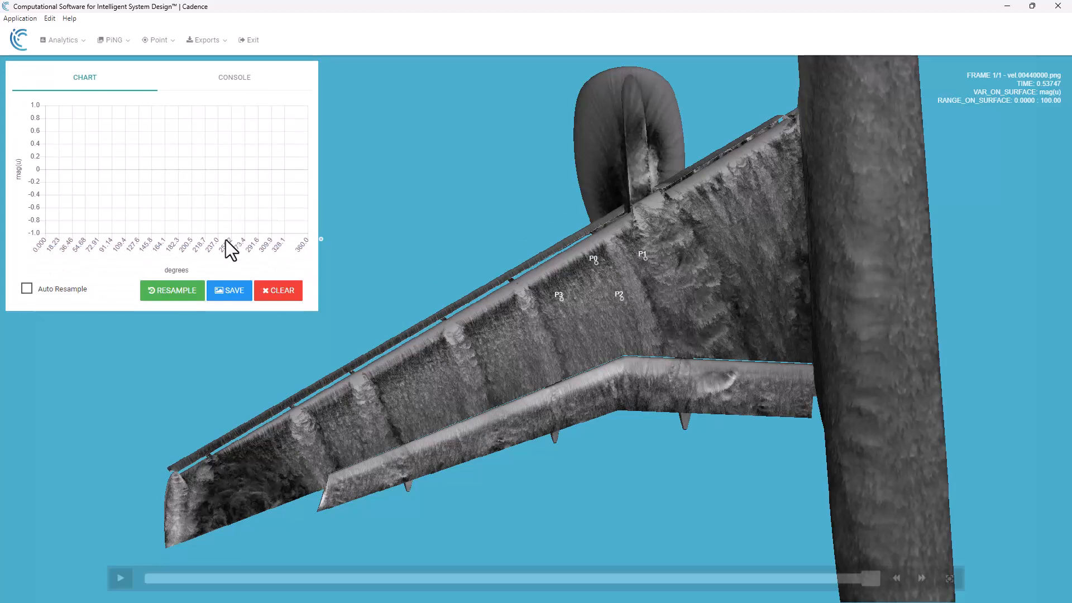
pyautogui.click(274, 291)
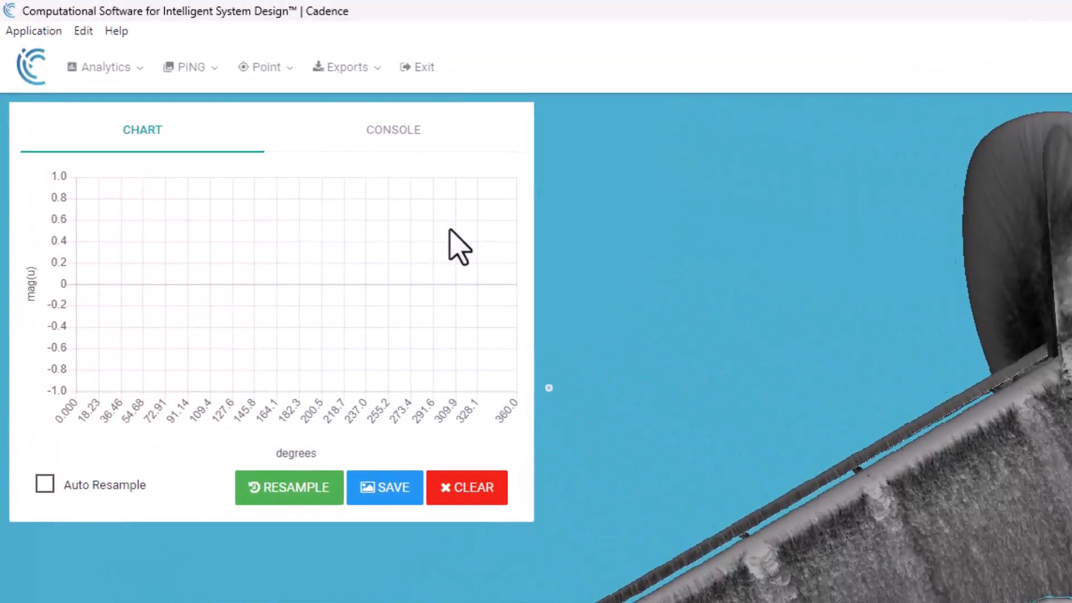
# - Draw a chordwise line probe about 0.35 m long across the mid-wing and review its data in the console
pyautogui.click(321, 81)
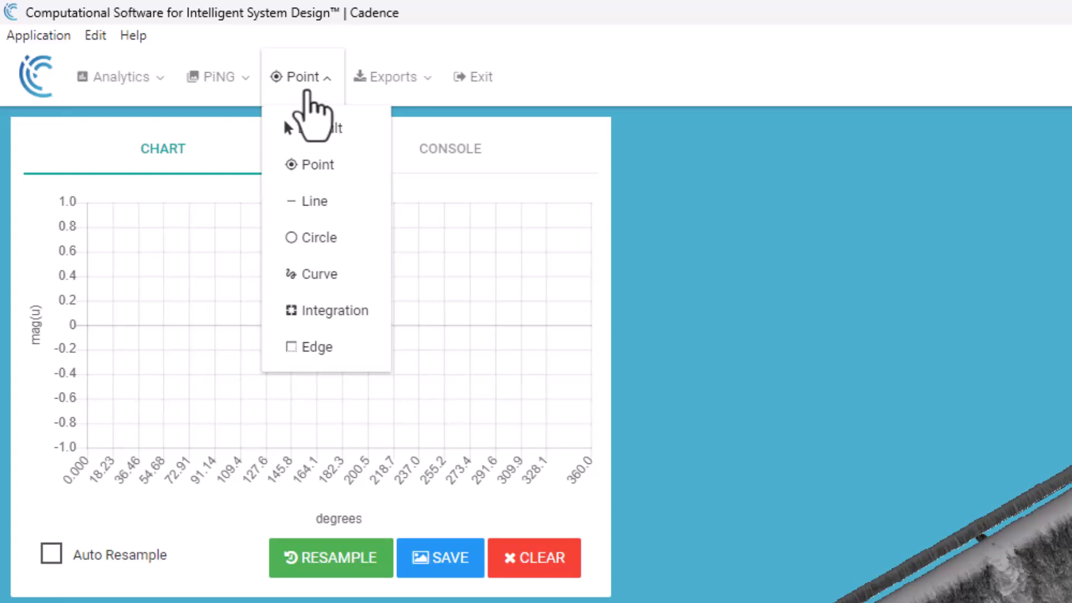
pyautogui.click(314, 203)
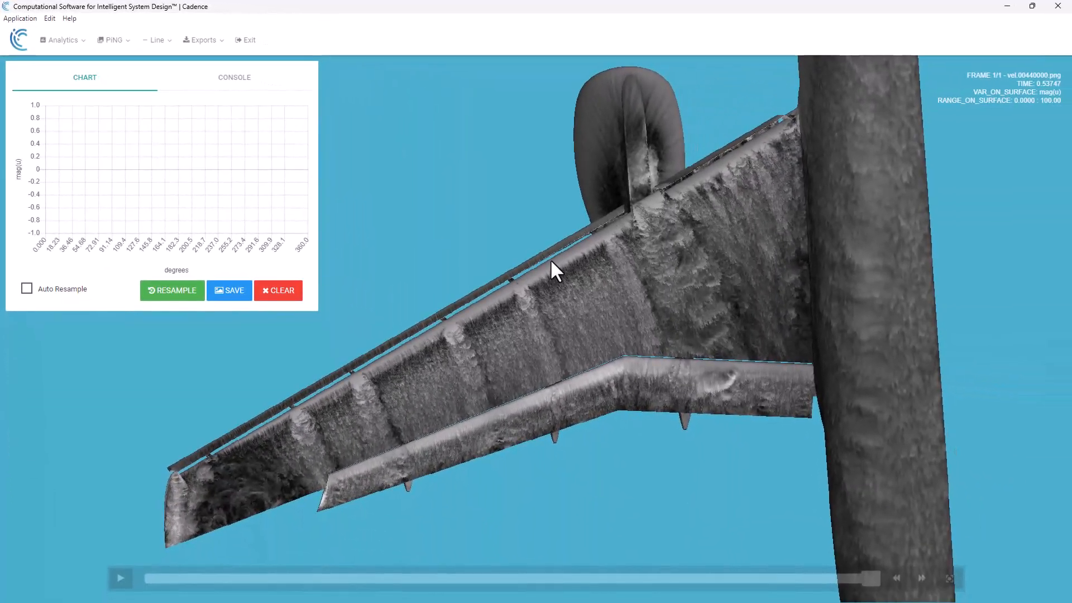
pyautogui.moveTo(551, 259); pyautogui.dragTo(581, 369)
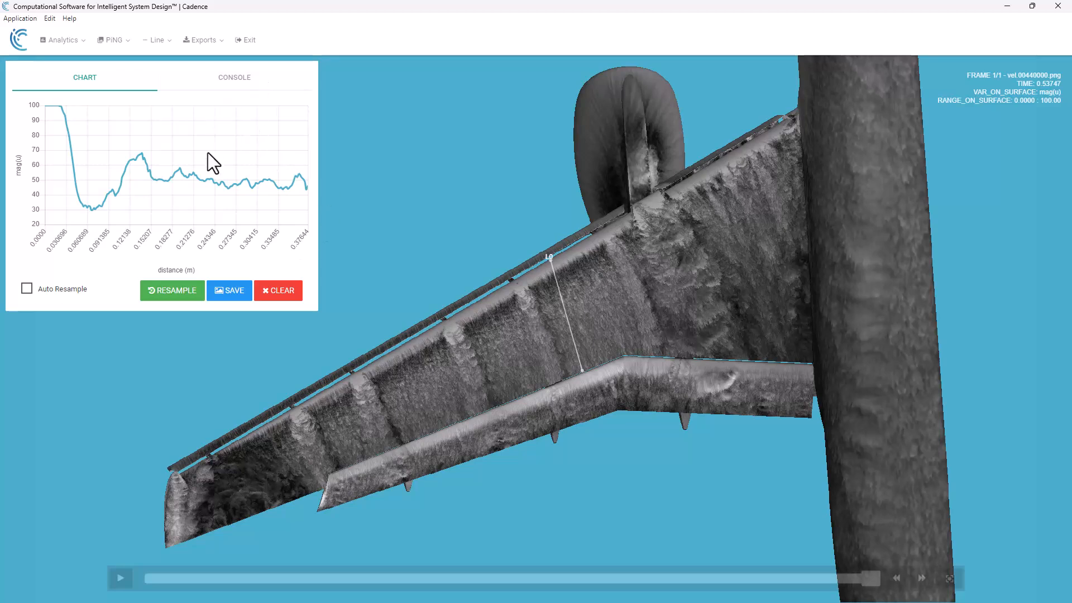
pyautogui.click(241, 83)
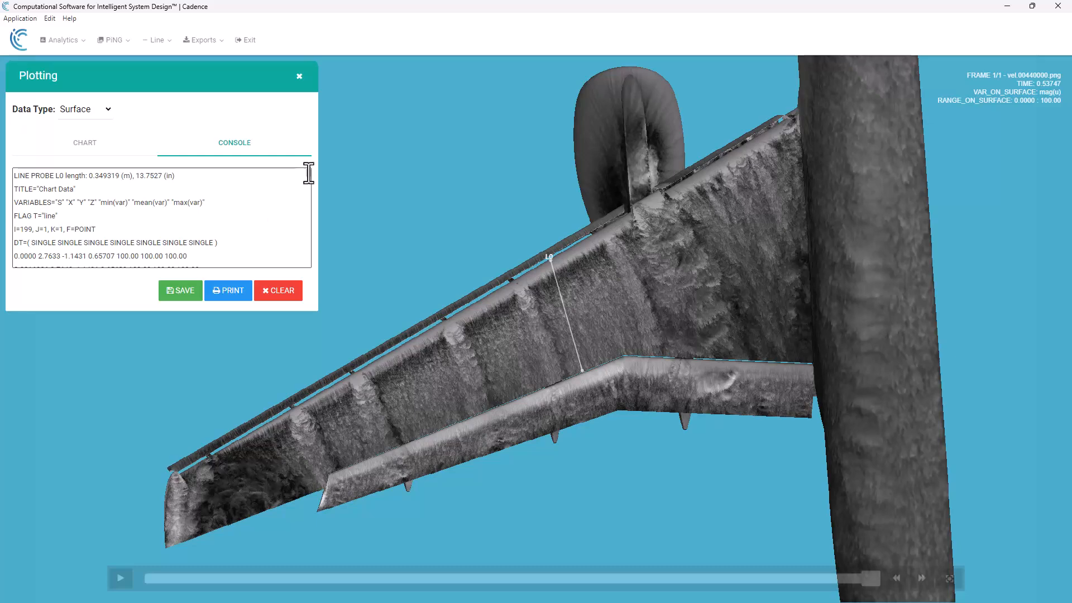
pyautogui.moveTo(310, 178); pyautogui.dragTo(314, 272)
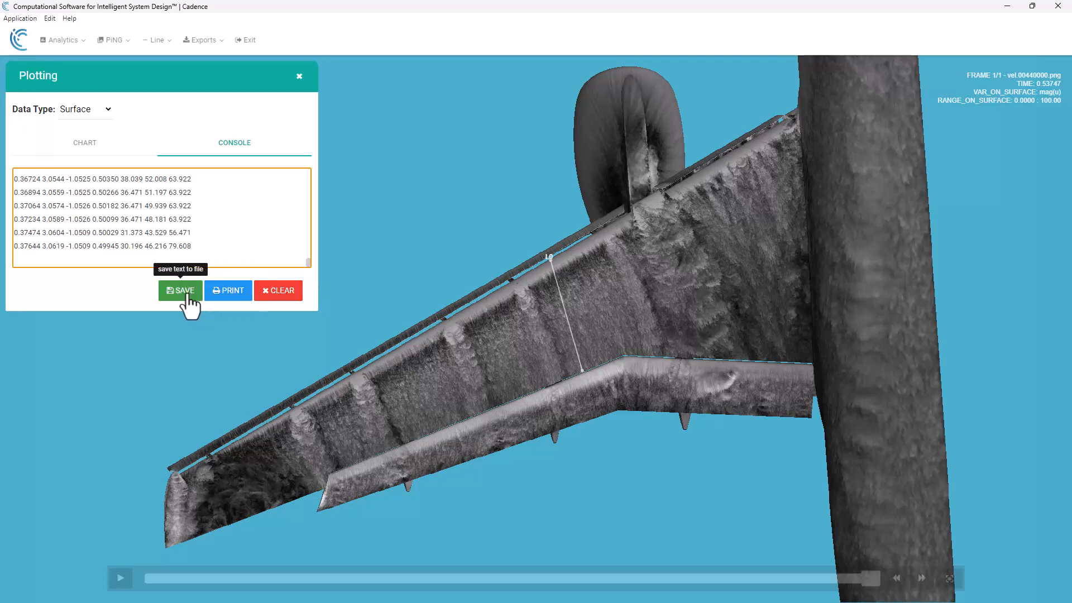
# - Clear the line probe data from the console and remove the line probe from the chart and wing
pyautogui.click(277, 289)
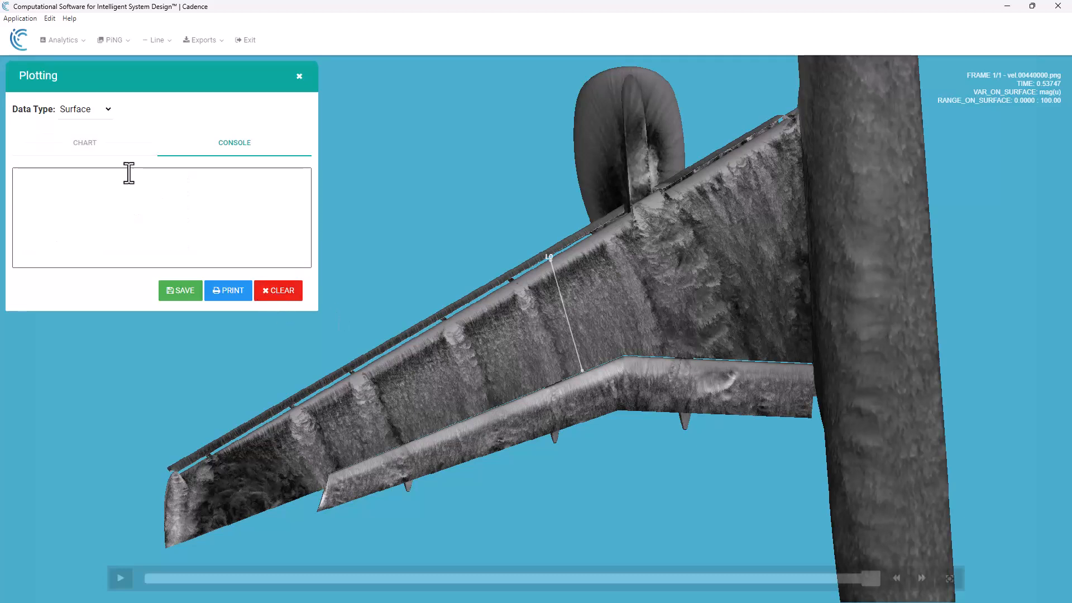
pyautogui.click(86, 144)
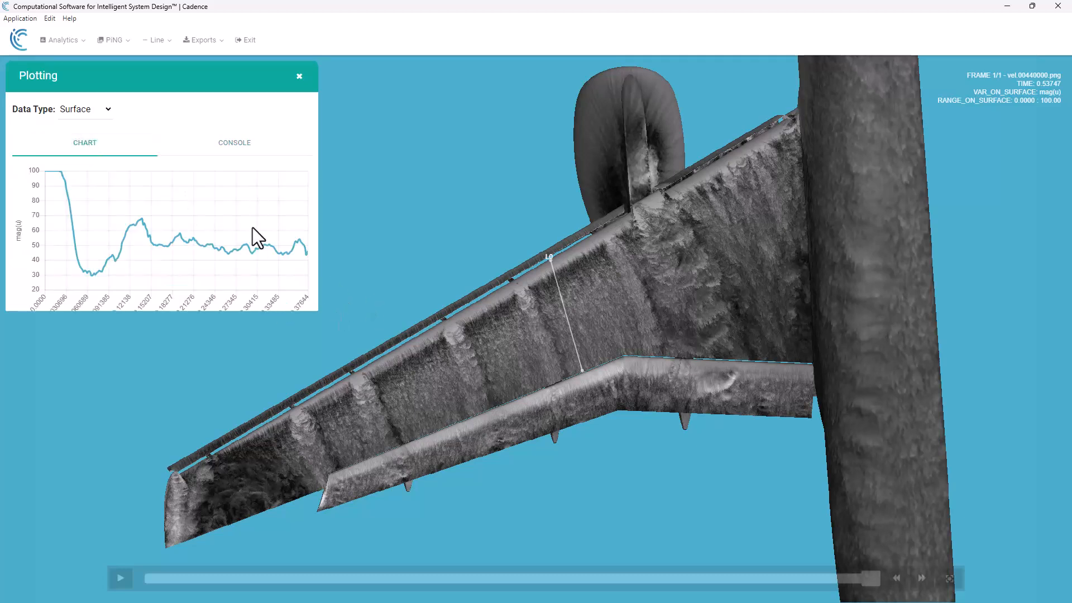
pyautogui.scroll(-2, 253, 227)
pyautogui.click(289, 290)
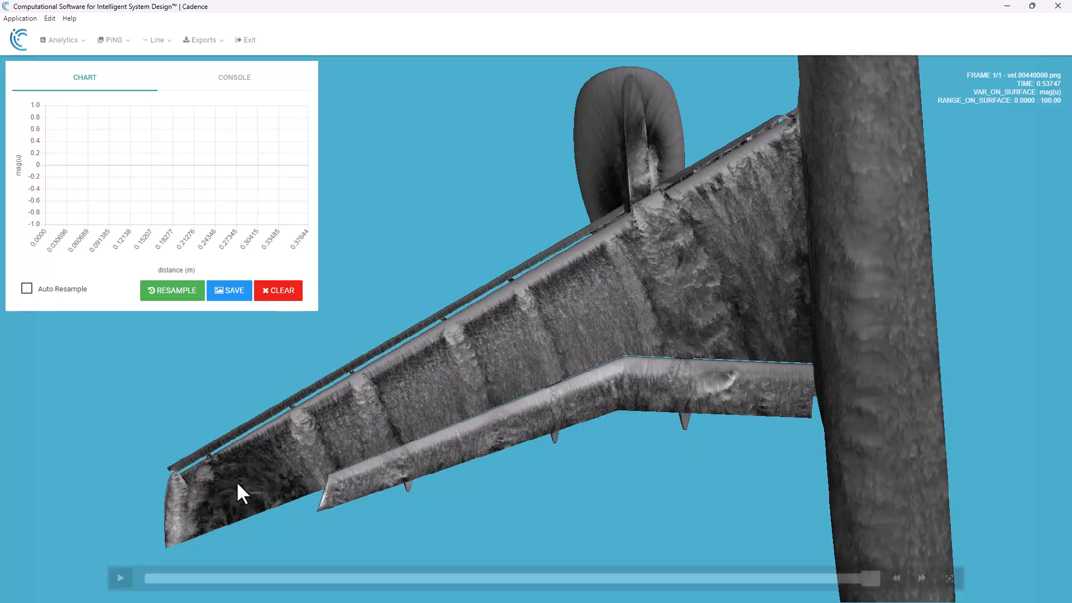
# - Draw a spanwise line probe about 1.76 m long and a crossing chordwise one about 0.31 m long, and clear both
pyautogui.moveTo(310, 441)
pyautogui.mouseDown()
pyautogui.moveTo(749, 257)
pyautogui.moveTo(769, 215)
pyautogui.moveTo(788, 204)
pyautogui.mouseUp()
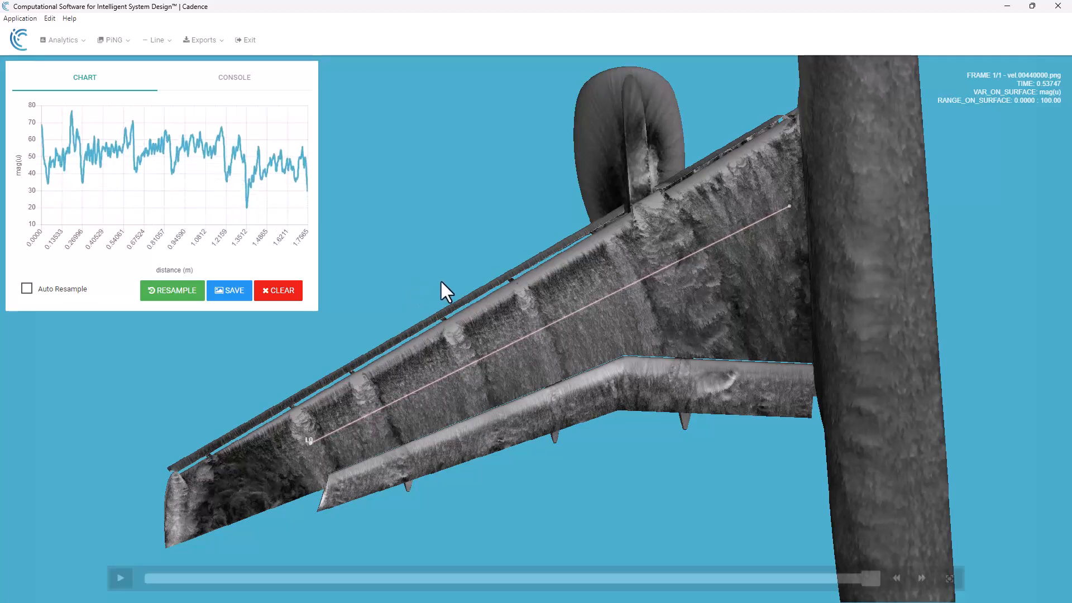
pyautogui.moveTo(615, 246)
pyautogui.mouseDown()
pyautogui.moveTo(625, 309)
pyautogui.moveTo(644, 336)
pyautogui.mouseUp()
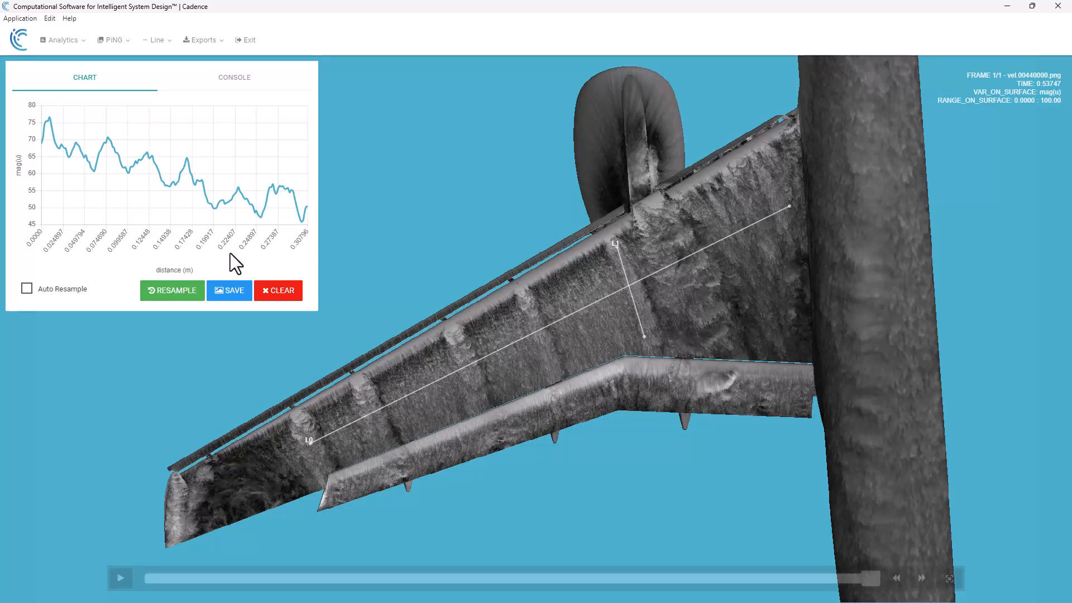
pyautogui.click(280, 295)
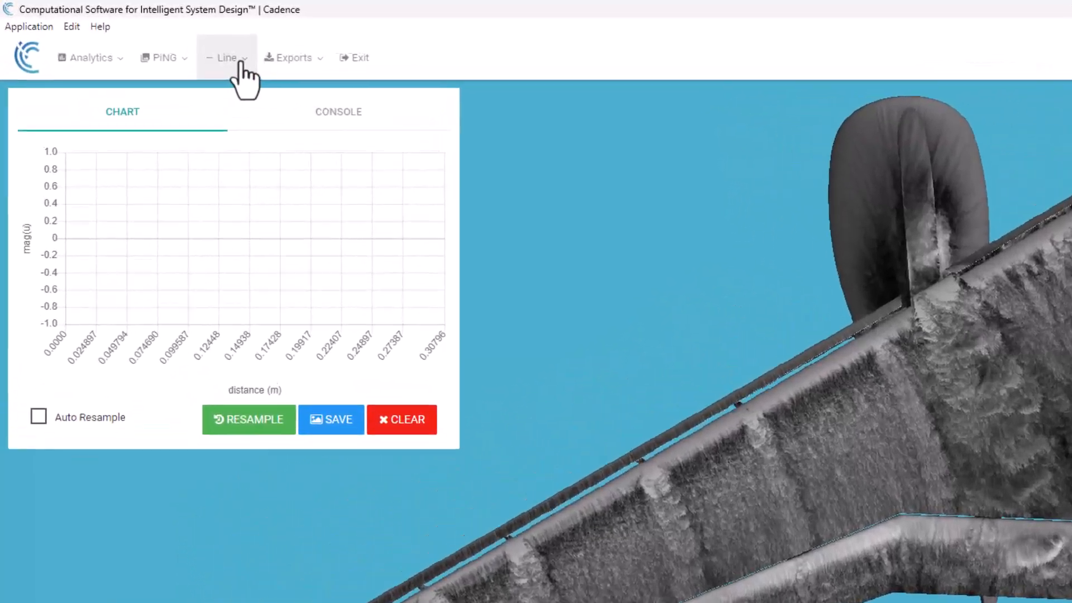
# - Draw a circle probe on the mid-wing between the leading edge and the flap, and view its data in the console
pyautogui.click(189, 48)
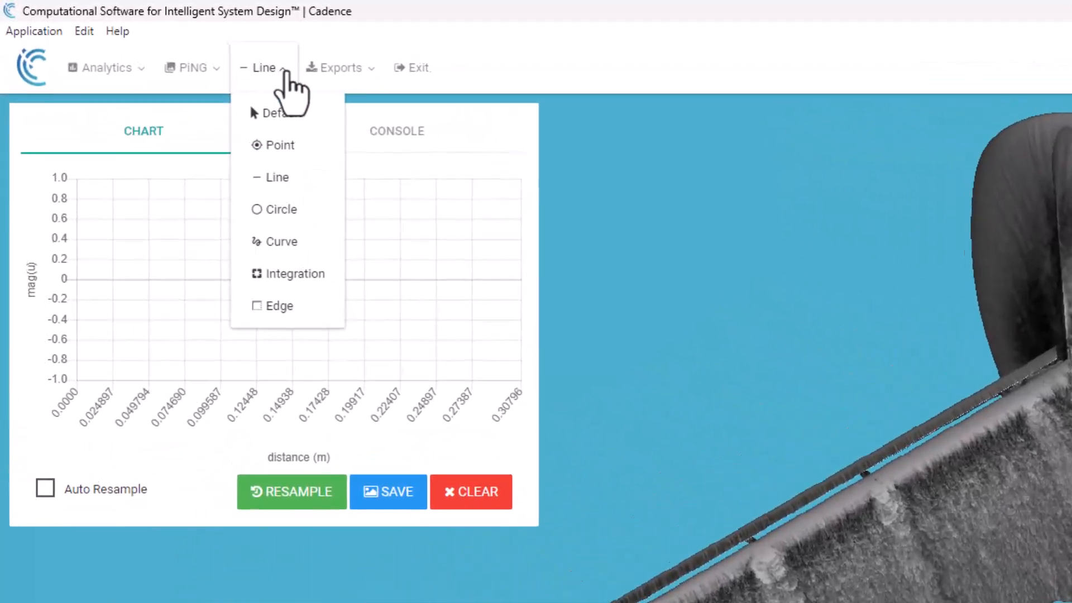
pyautogui.click(304, 231)
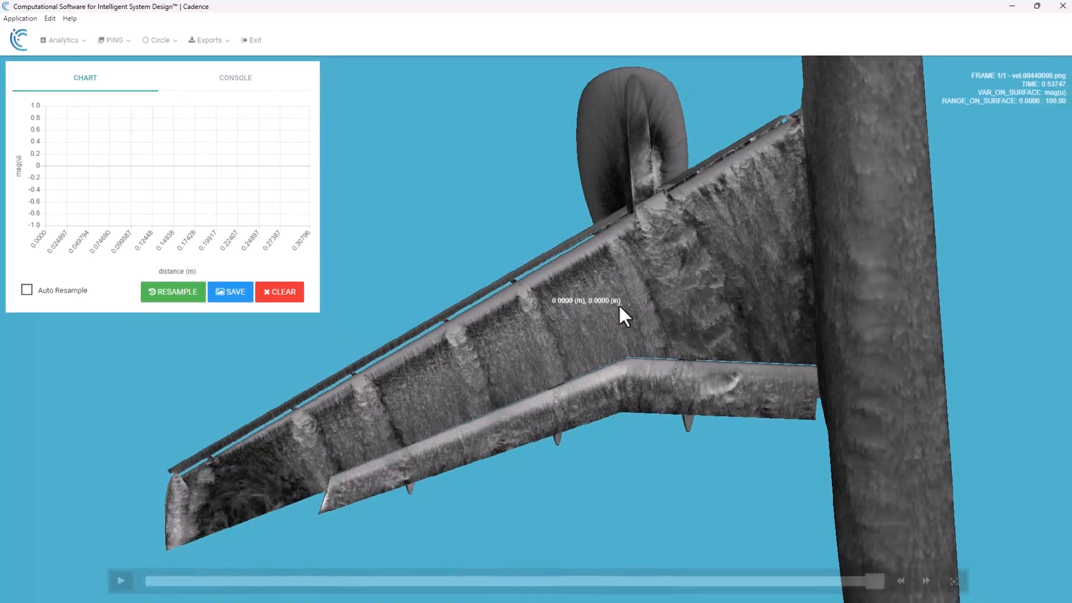
pyautogui.moveTo(616, 302); pyautogui.dragTo(660, 287)
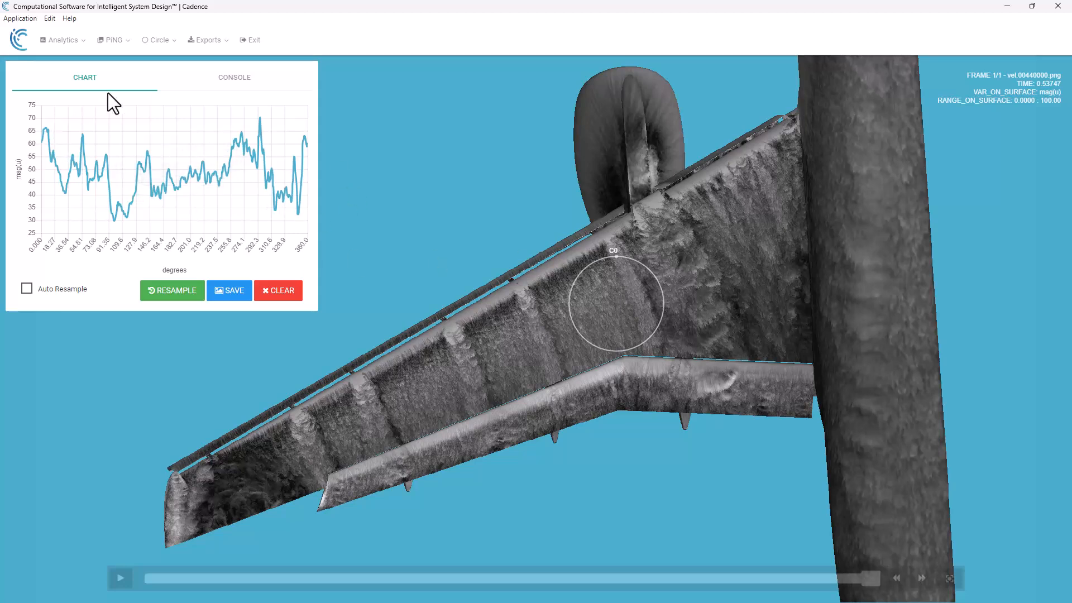
pyautogui.click(217, 83)
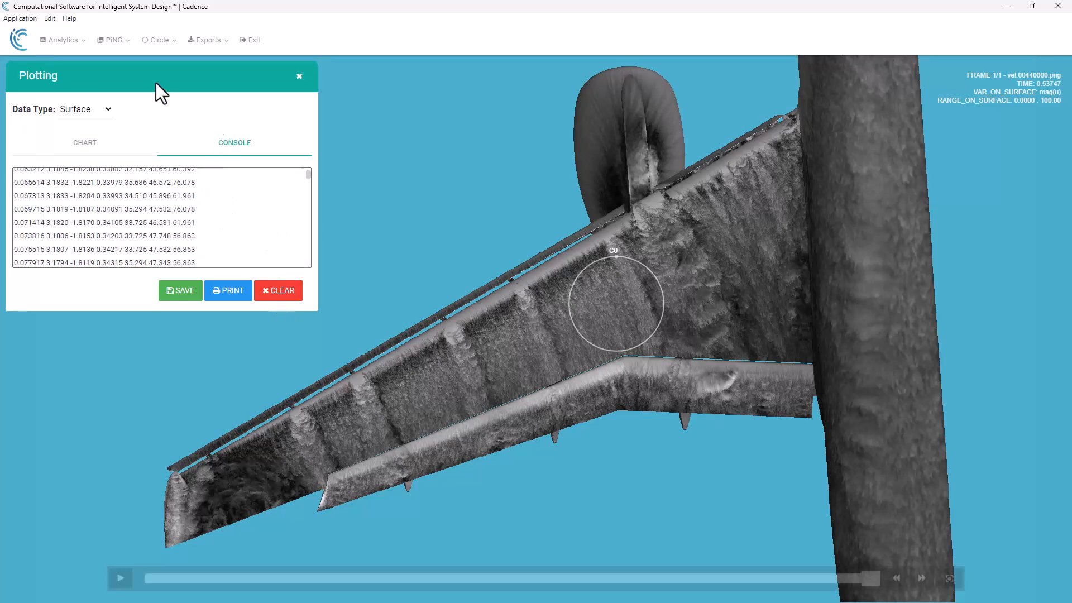
# - Clear the circle probe data from the console and remove the circle probe from the chart and wing
pyautogui.click(272, 293)
pyautogui.click(111, 154)
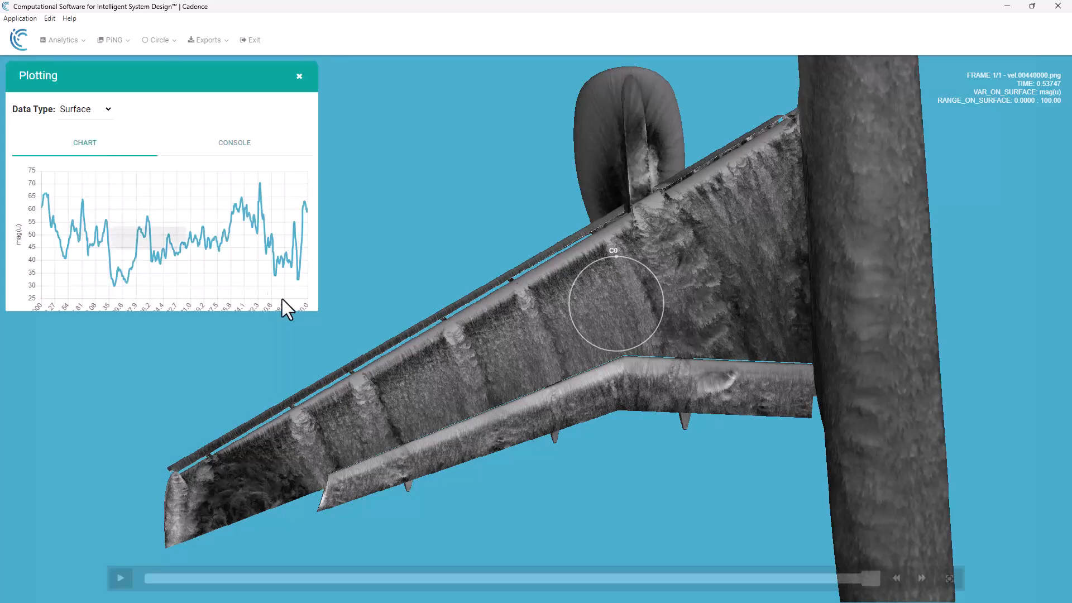
pyautogui.scroll(-1, 263, 268)
pyautogui.click(282, 292)
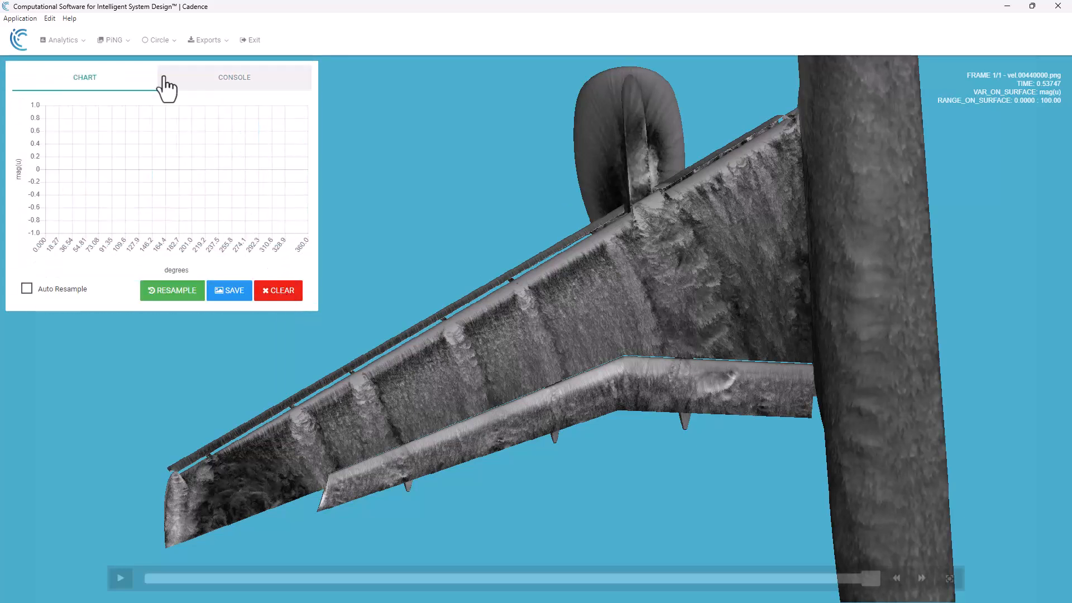
# - Draw a freehand curve probe about 0.41 m long from the wing's leading edge to the flap and review its console data
pyautogui.click(158, 40)
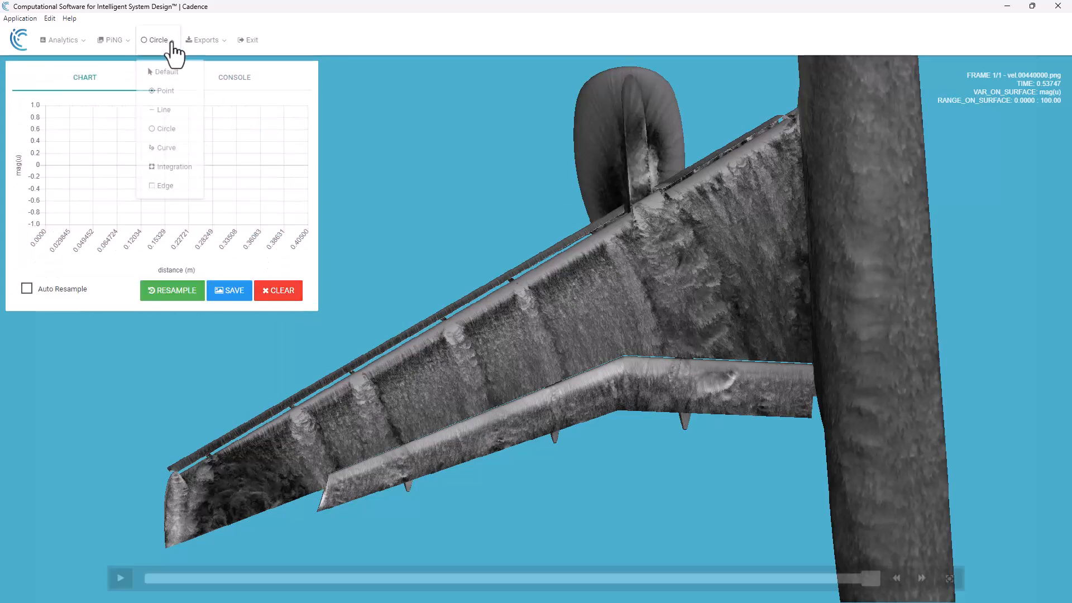
pyautogui.click(166, 143)
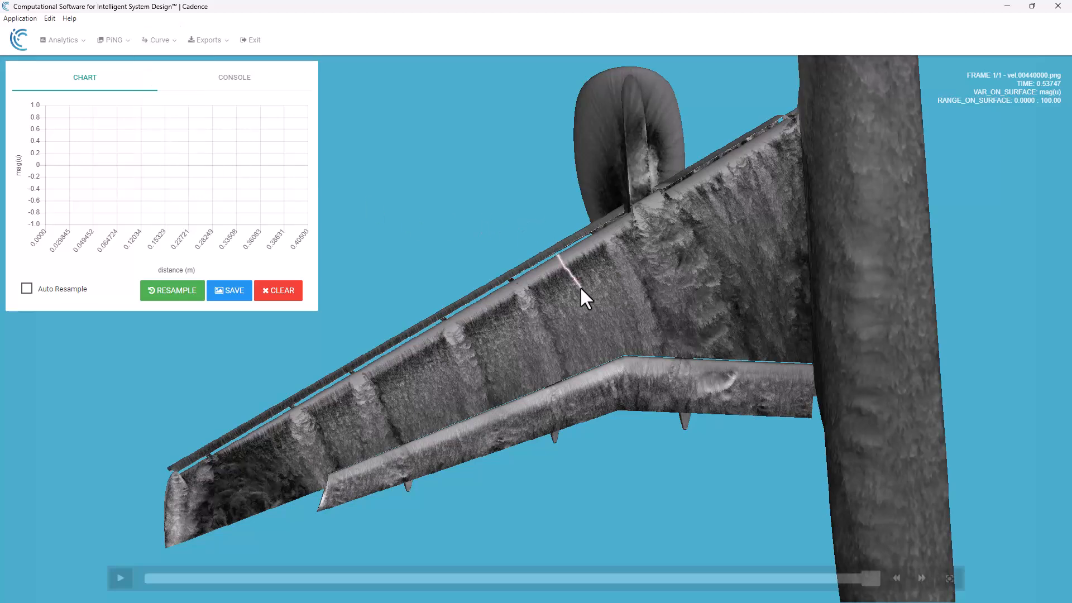
pyautogui.moveTo(580, 369); pyautogui.dragTo(581, 375)
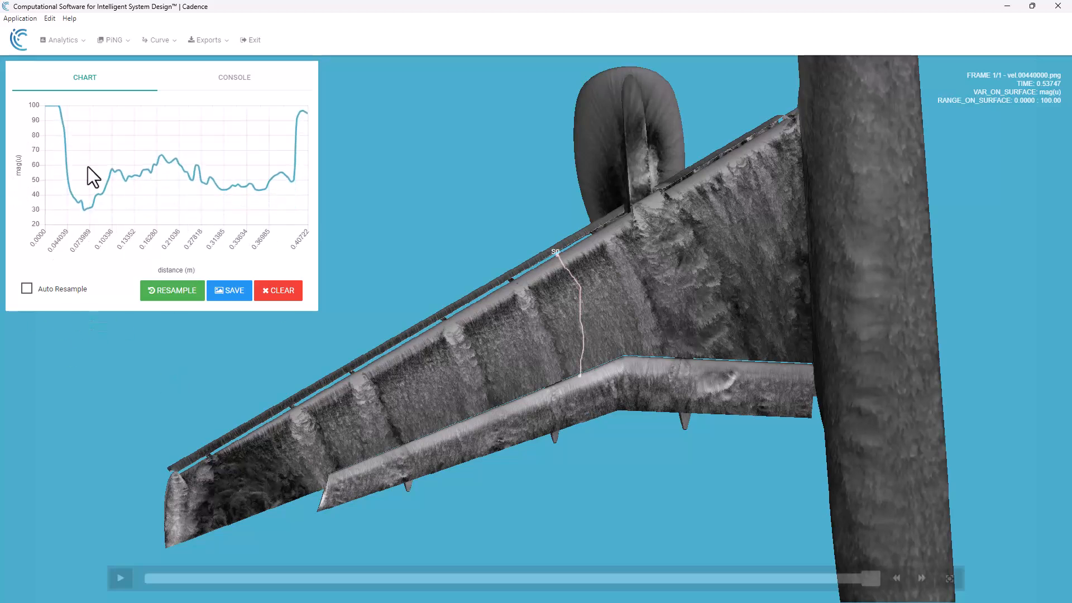
pyautogui.click(234, 78)
pyautogui.scroll(-10, 215, 232)
pyautogui.scroll(-6, 169, 214)
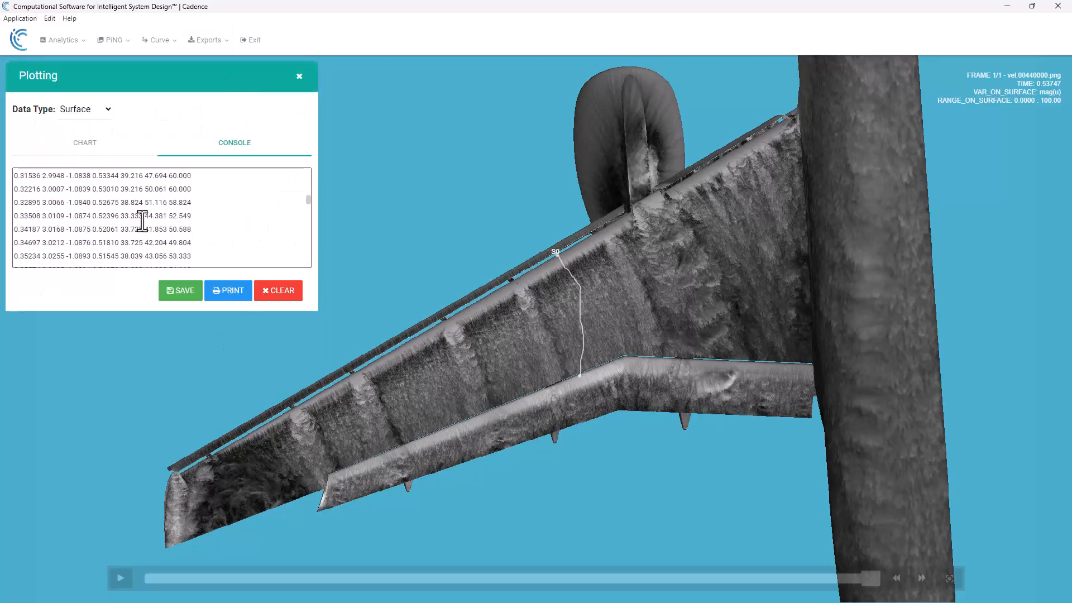